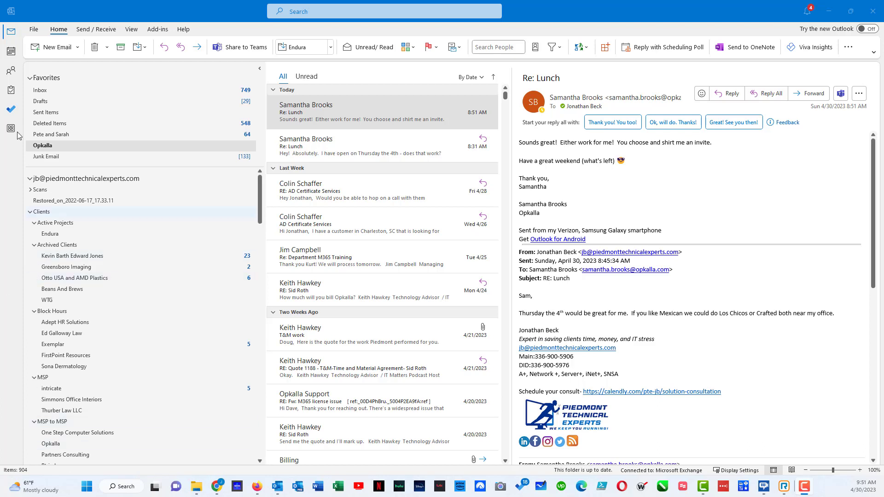
From the File Info page, open Manage Rules & Alerts to list the existing email rules.
left_click(34, 31)
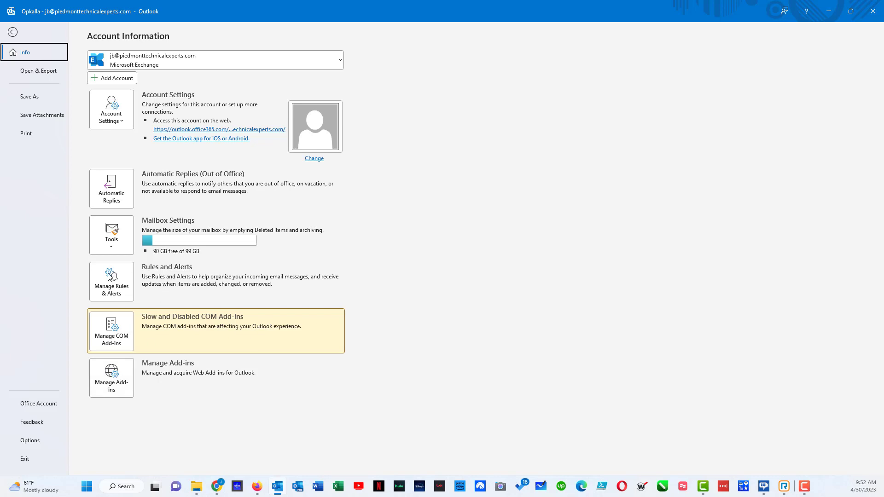
left_click(105, 290)
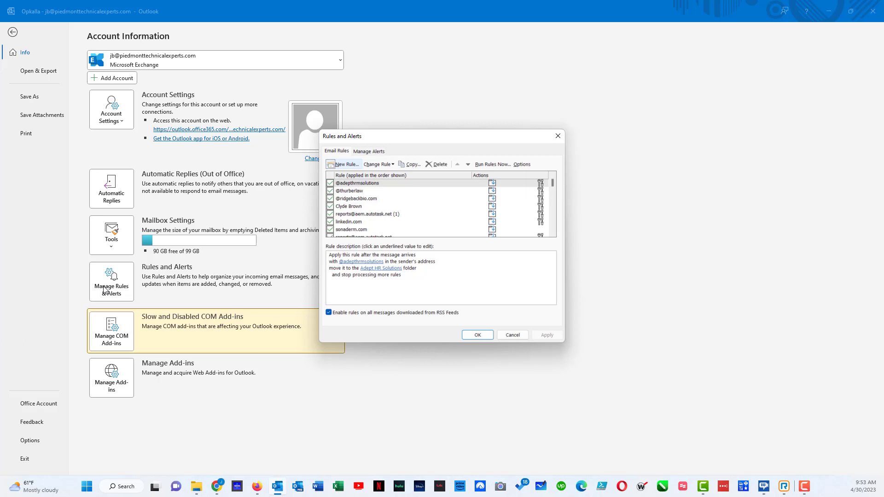
Start a 'Move messages from someone to a folder' rule with a specific ace-hti.com sender's address as From.
left_click(342, 165)
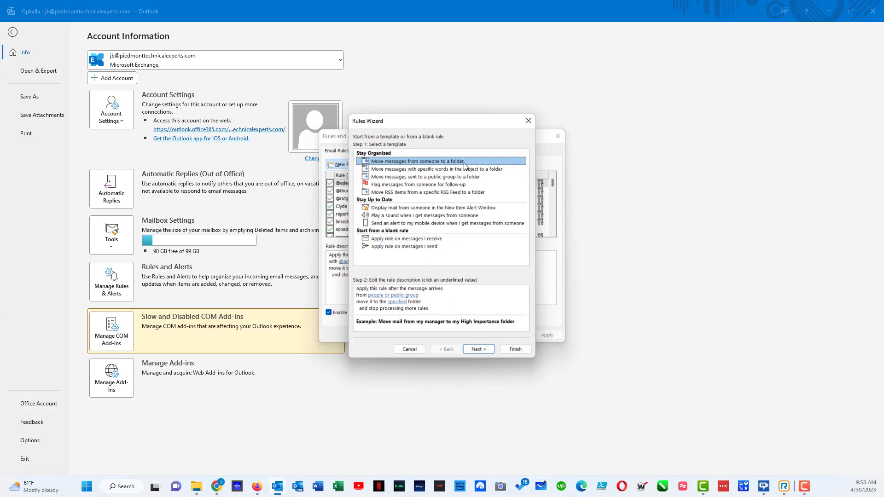
left_click(475, 350)
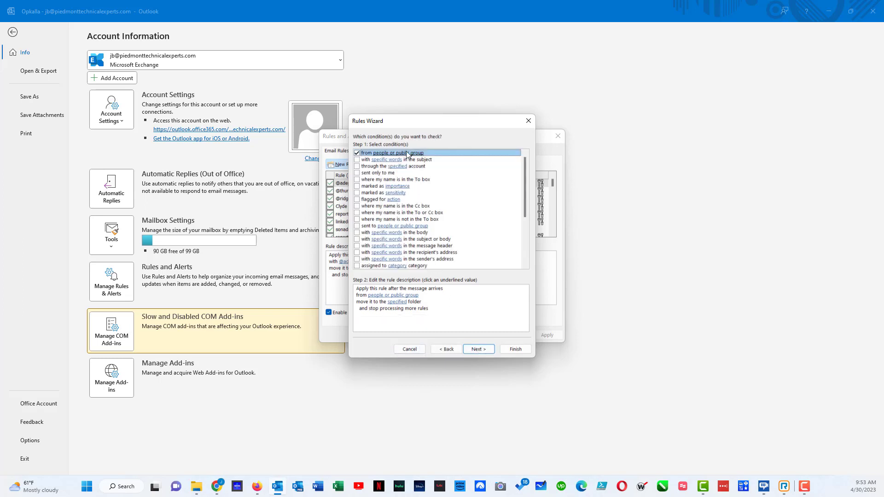
left_click(378, 296)
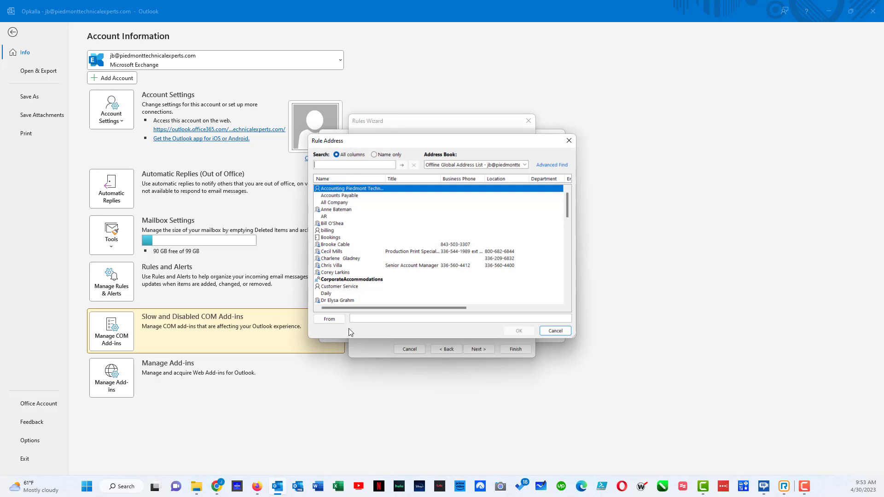
left_click(360, 319)
left_click(523, 329)
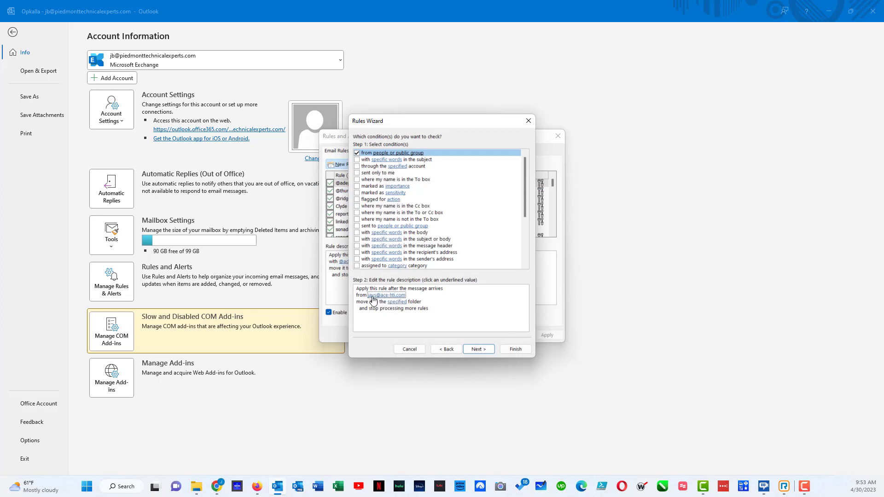
Create a new ACE-HTI subfolder inside Vendors and pick it as the rule's move-to folder.
left_click(397, 302)
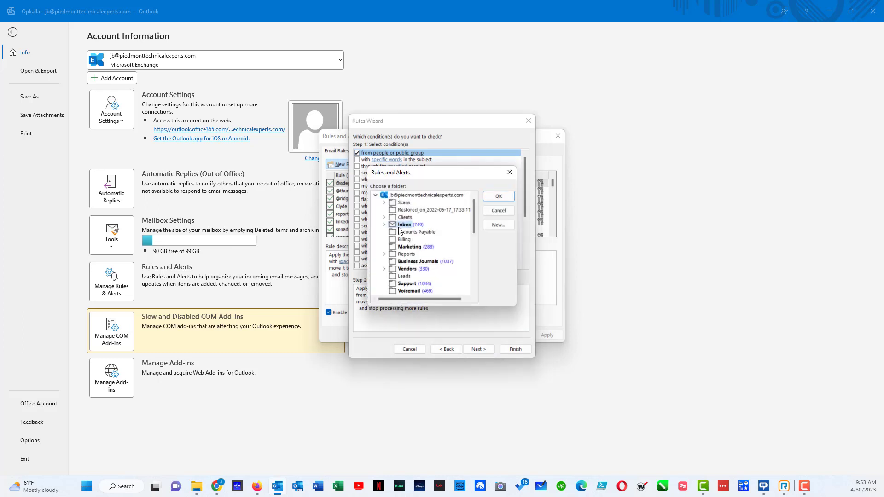
double_click(395, 271)
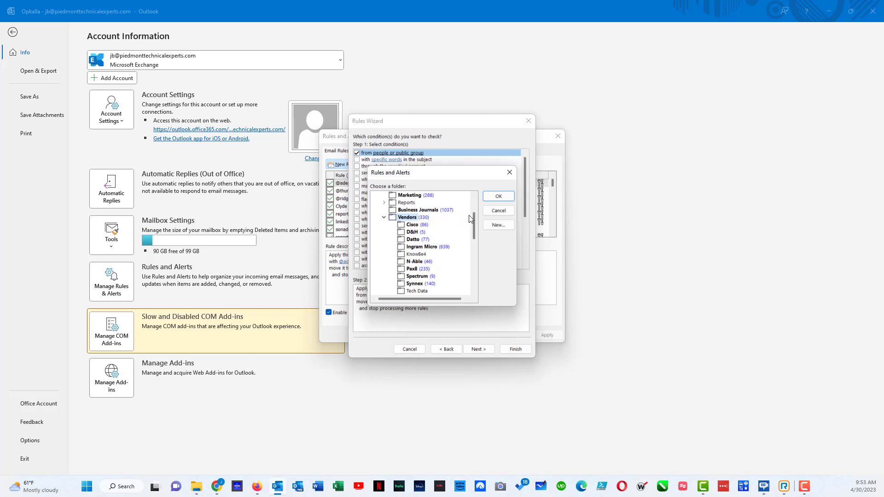
left_click(498, 225)
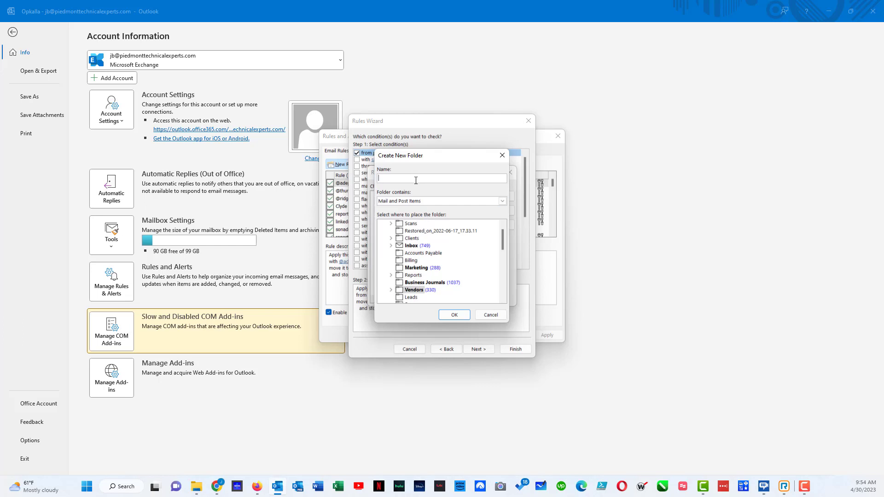
type("ACE-HTI")
left_click(453, 313)
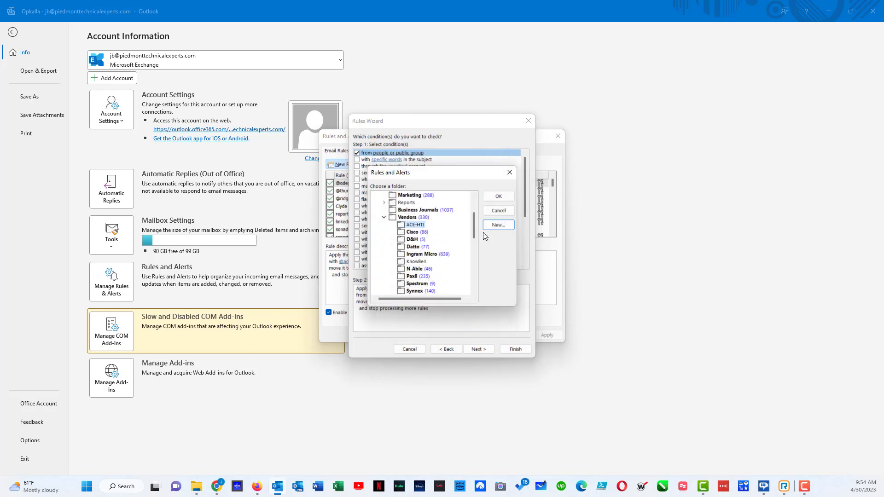
left_click(506, 196)
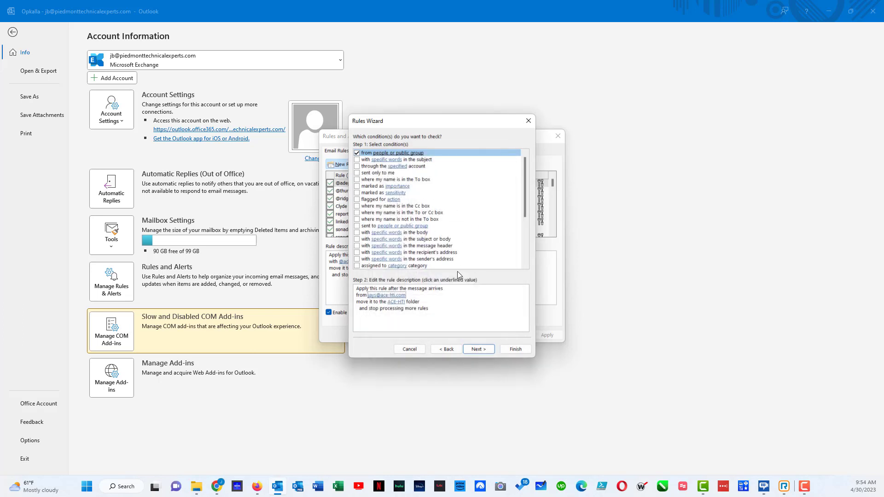
left_click(478, 349)
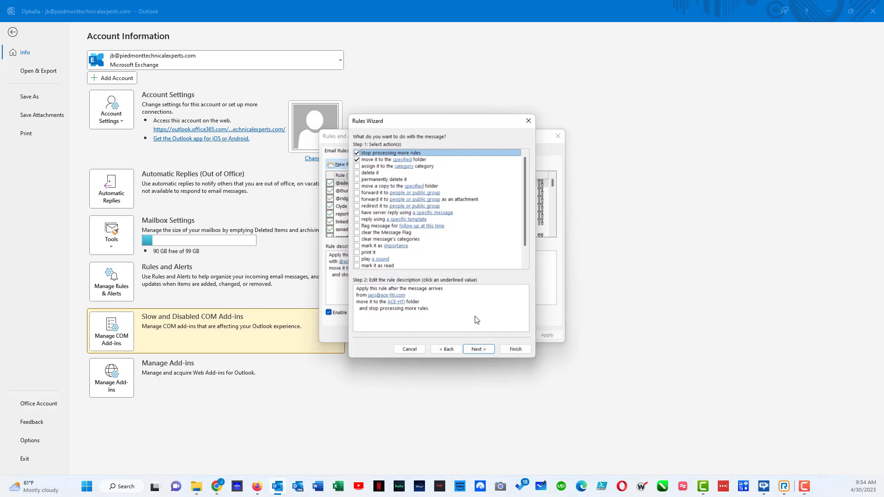
Skip exceptions, enable 'Run this rule now on messages already in Inbox', and finish the rule.
left_click(397, 303)
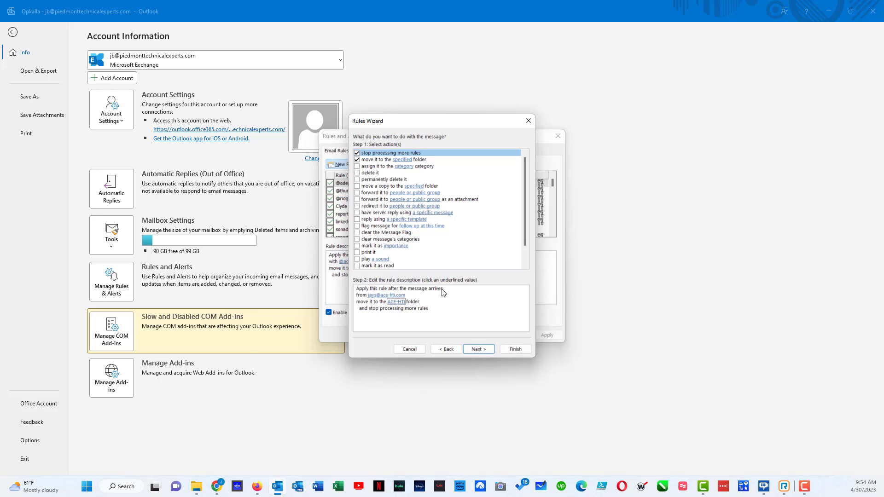
left_click(482, 349)
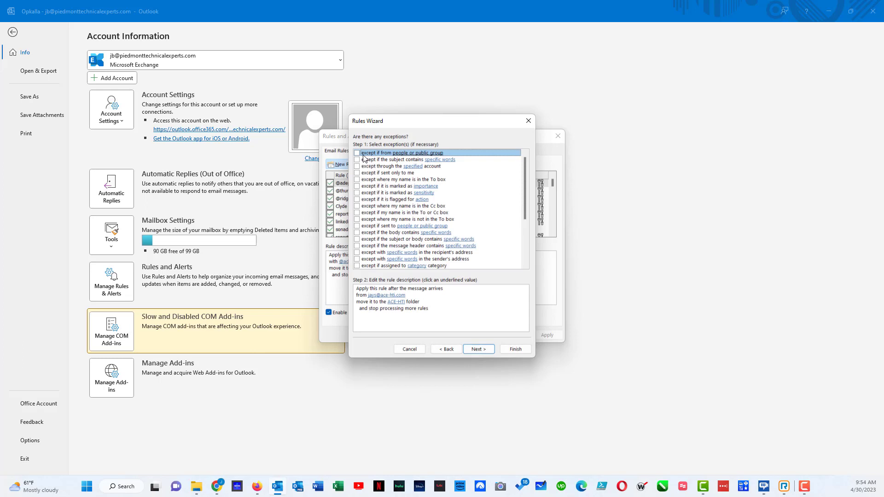
left_click(477, 349)
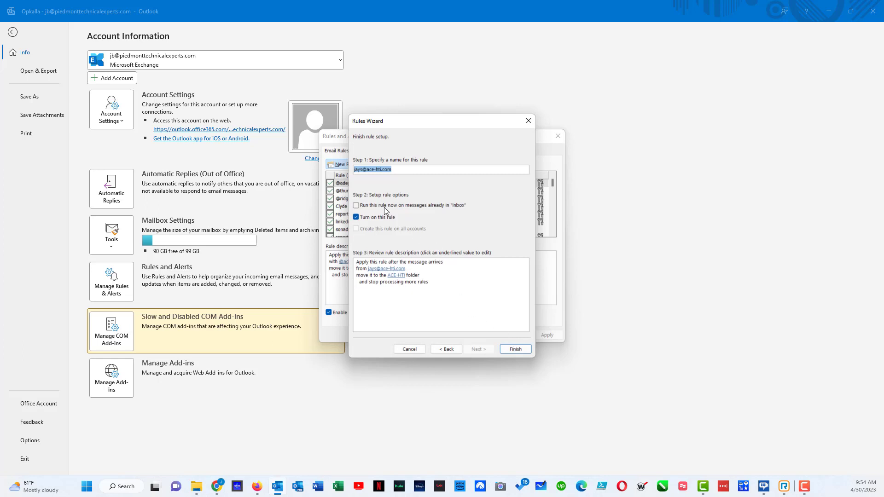
left_click(355, 205)
left_click(515, 349)
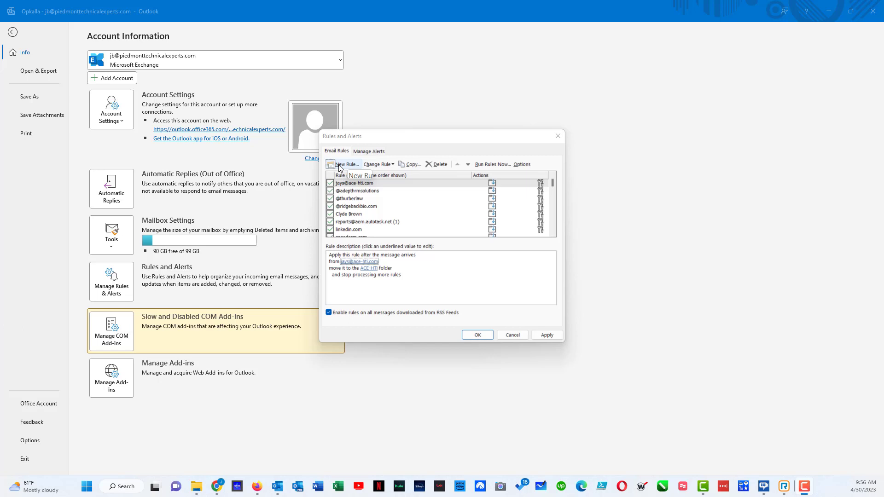
Start a second rule and clear its from-sender condition.
left_click(344, 164)
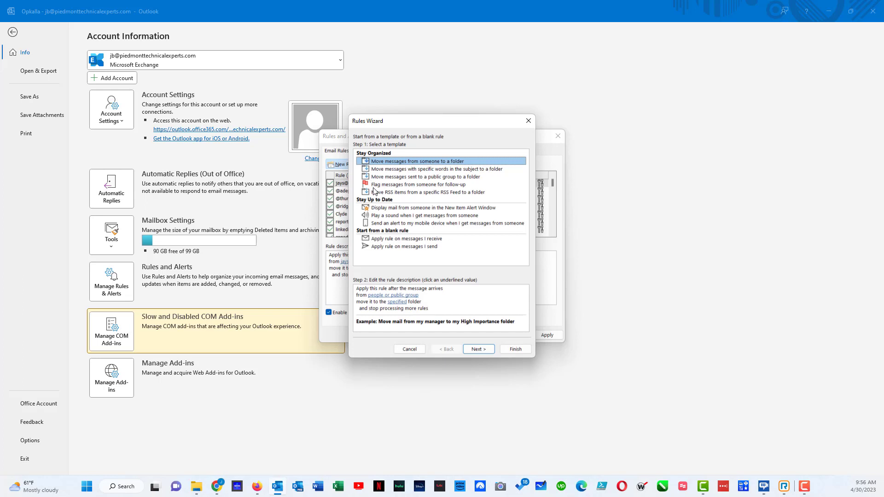
left_click(489, 353)
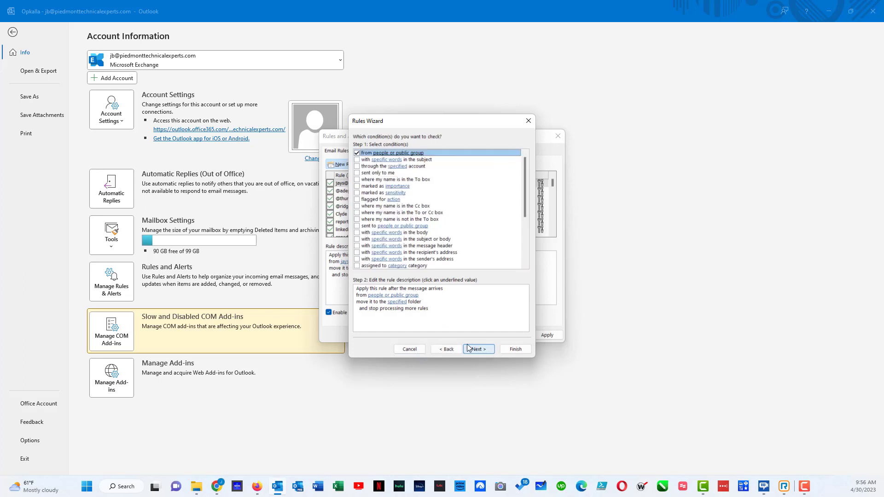
left_click(358, 155)
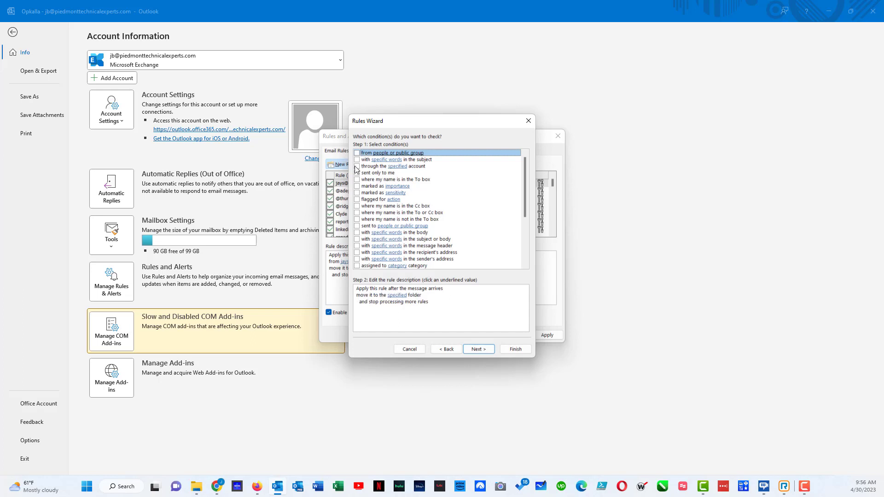
scroll(355, 171, "down", 1)
scroll(355, 171, "down", 1)
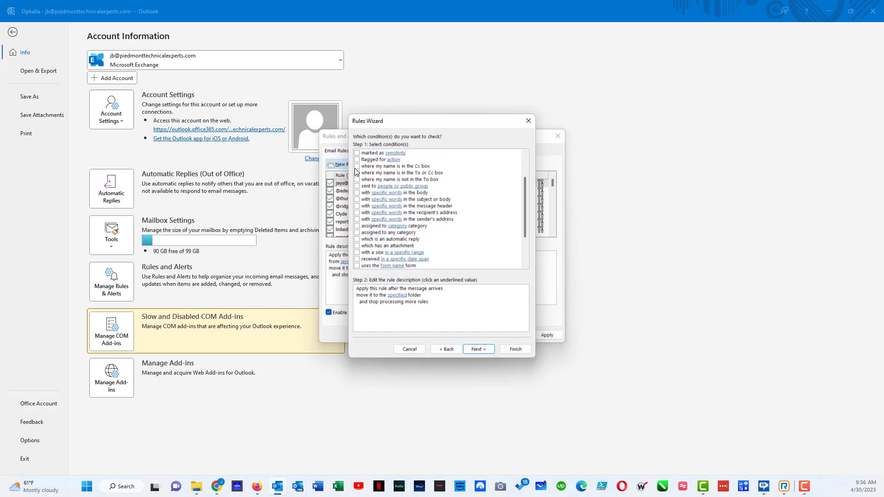
scroll(355, 171, "down", 3)
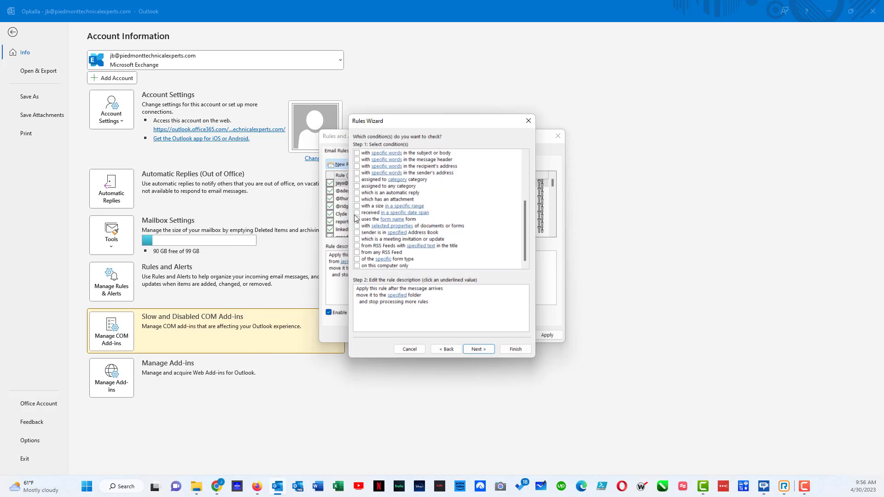
left_click(357, 173)
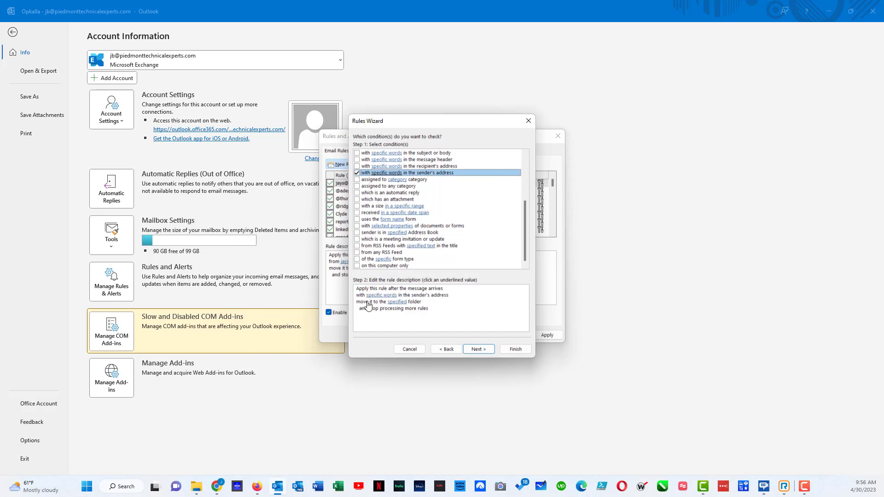
left_click(382, 296)
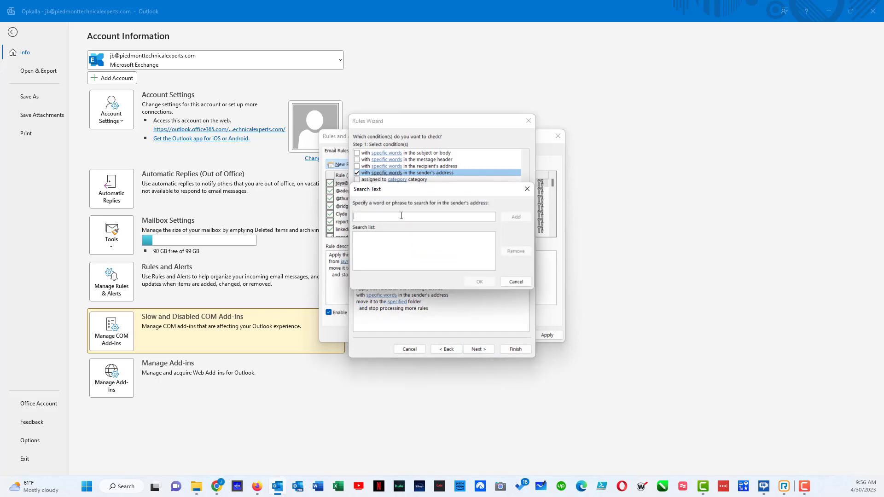
type("@ace-hti.com")
left_click(516, 218)
left_click(480, 282)
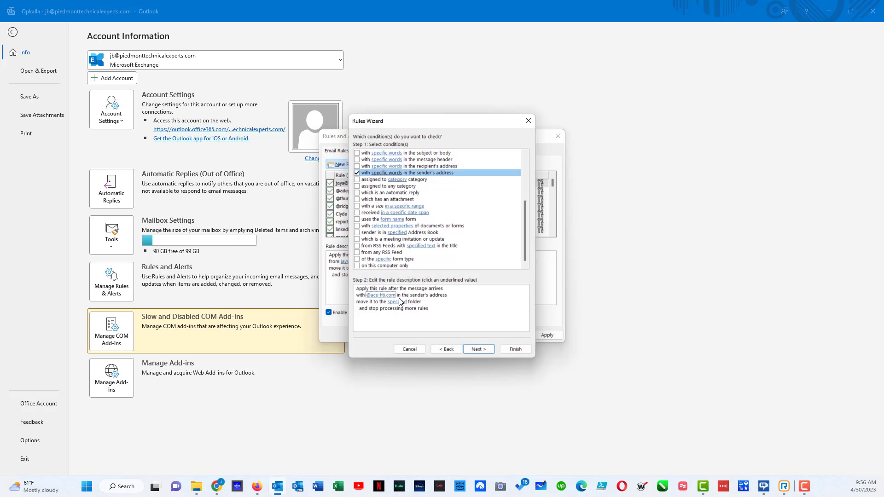
left_click(396, 302)
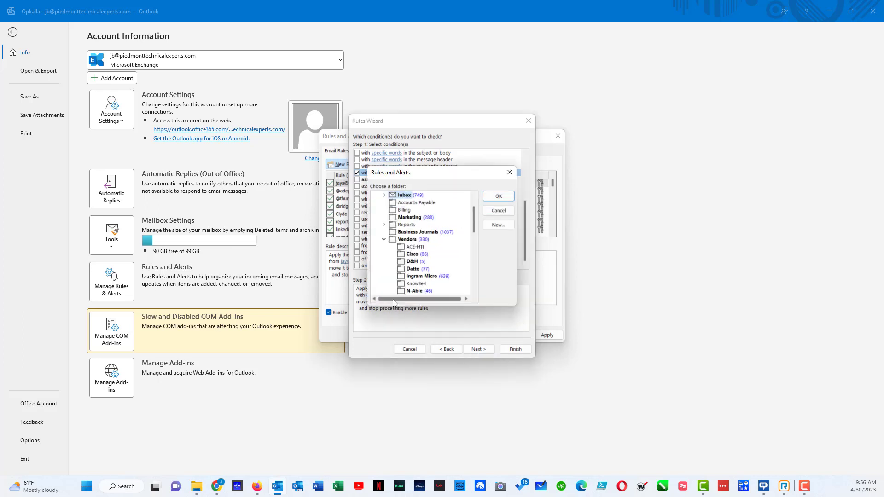
left_click(415, 247)
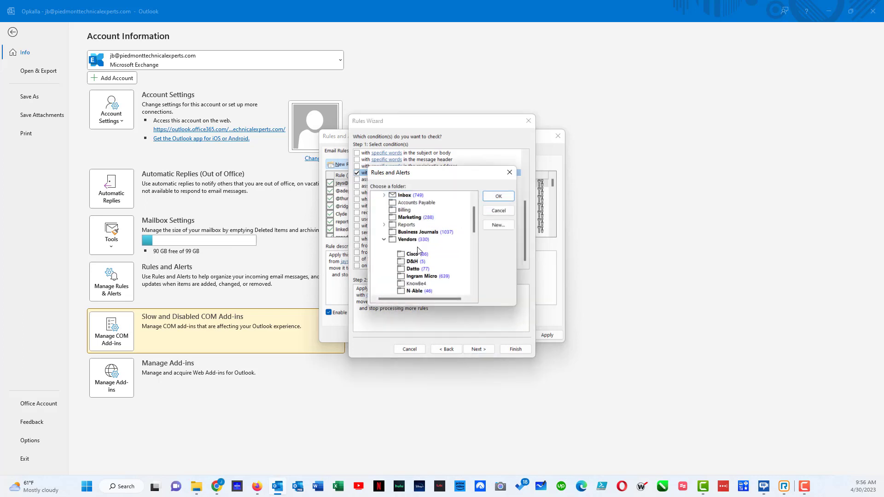
left_click(501, 199)
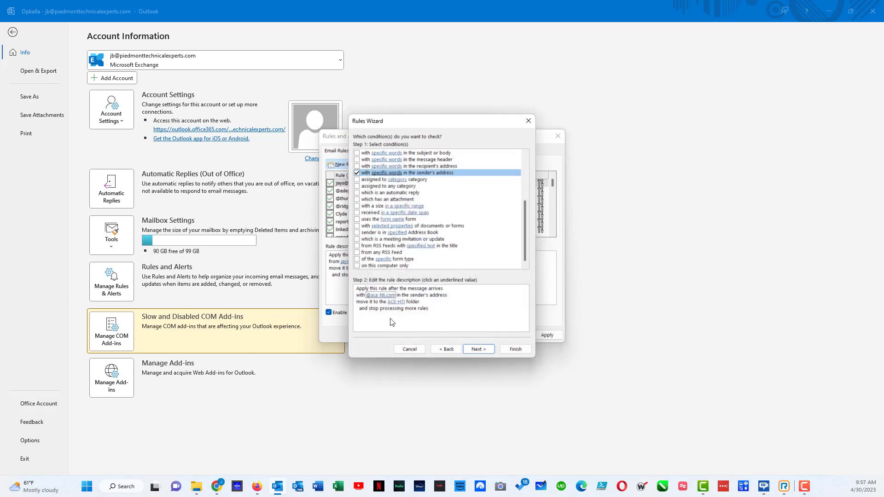
Skip exceptions, enable running the rule now on existing Inbox messages, and finish it.
left_click(471, 351)
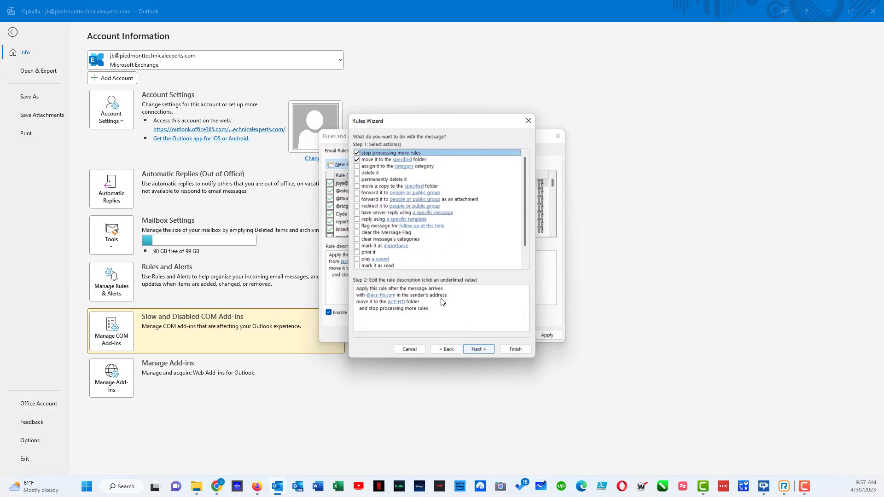
left_click(474, 349)
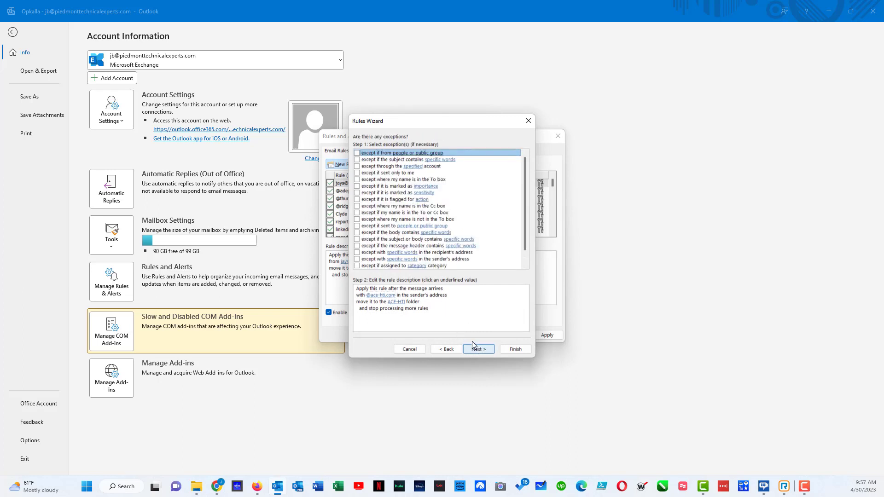
left_click(416, 299)
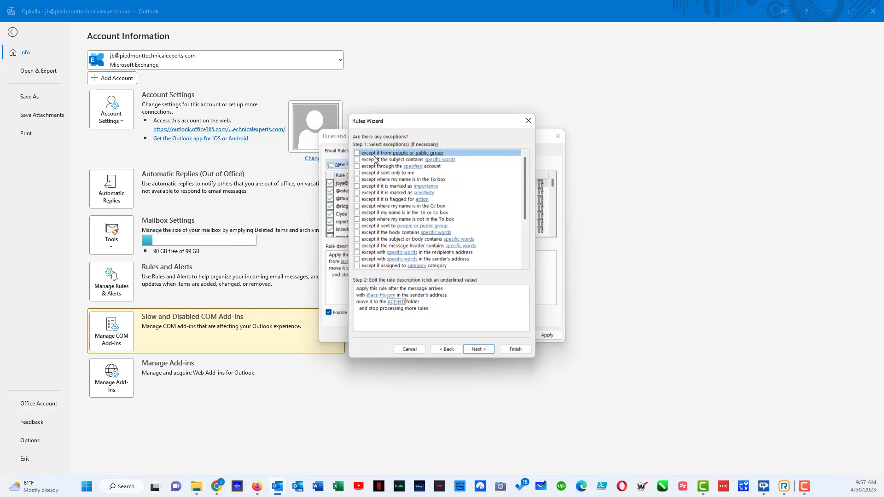
left_click(479, 352)
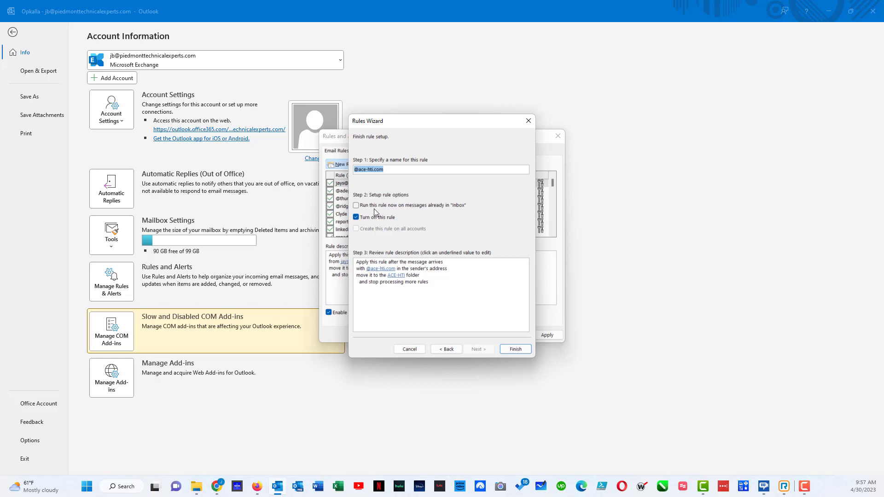
left_click(377, 206)
left_click(515, 350)
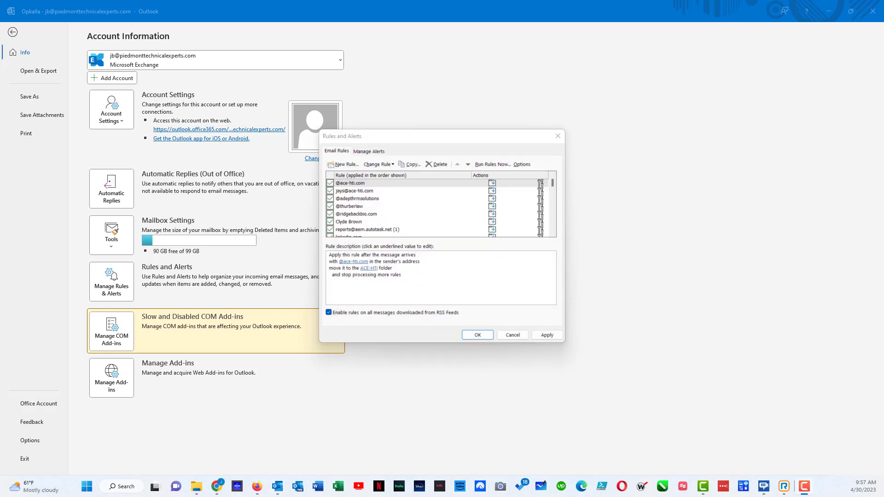
Close Rules and Alerts with OK and leave the File backstage for the mail view.
left_click(473, 337)
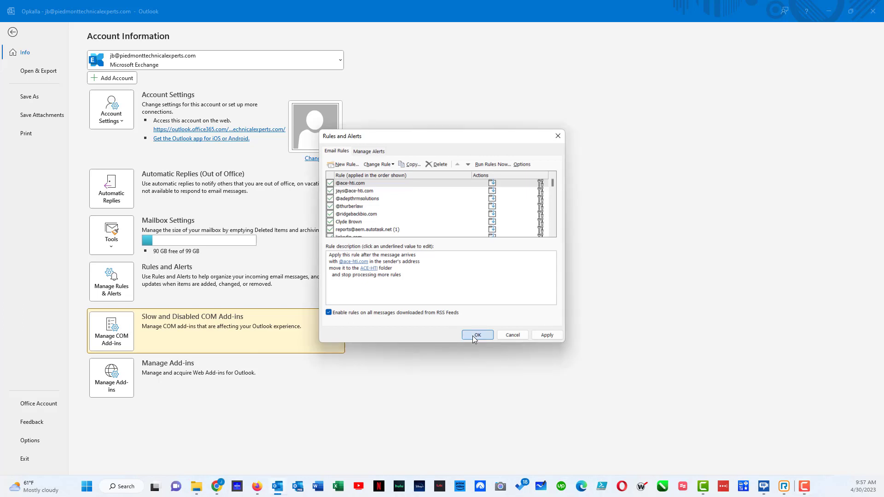
left_click(472, 336)
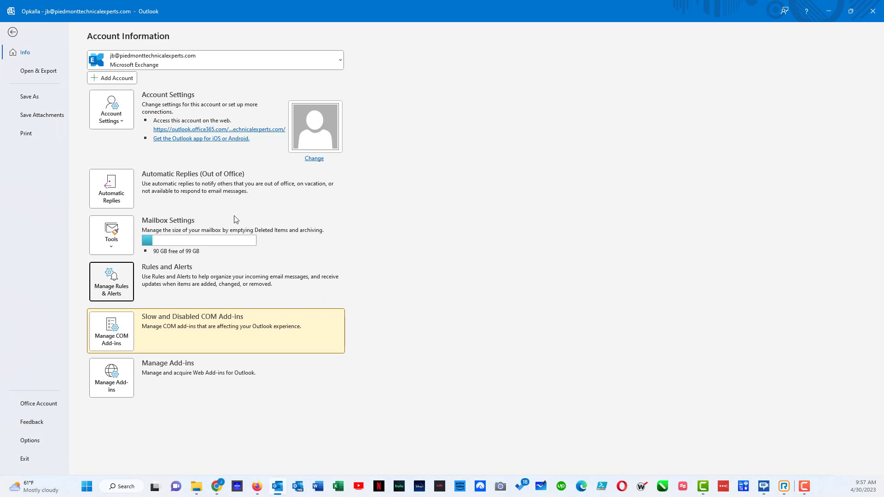
left_click(12, 31)
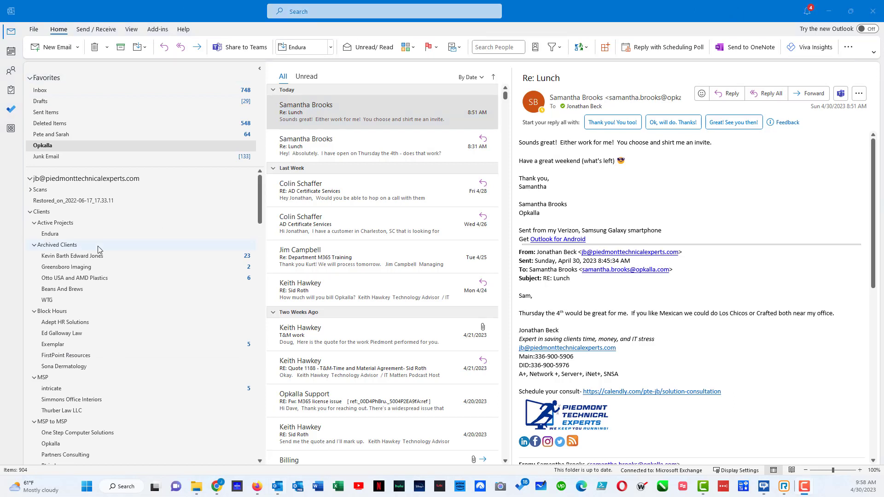
Open Vendors > ACE-HTI, showing 17 moved messages, and preview the 'Re: Camera Company' reply.
scroll(99, 250, "down", 1)
scroll(99, 250, "down", 10)
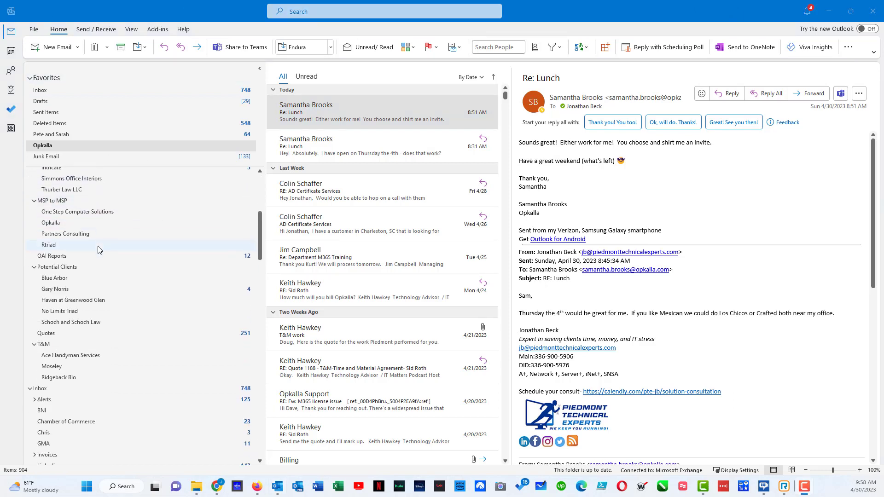
scroll(99, 250, "down", 3)
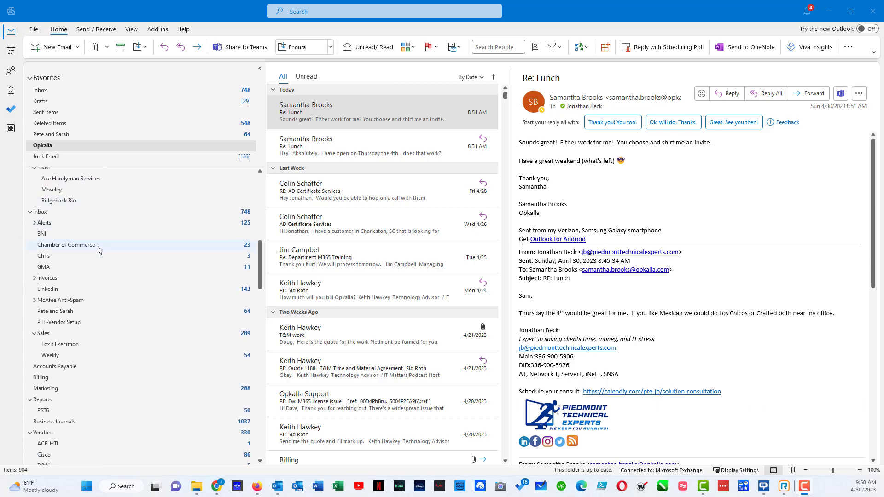
scroll(99, 250, "down", 4)
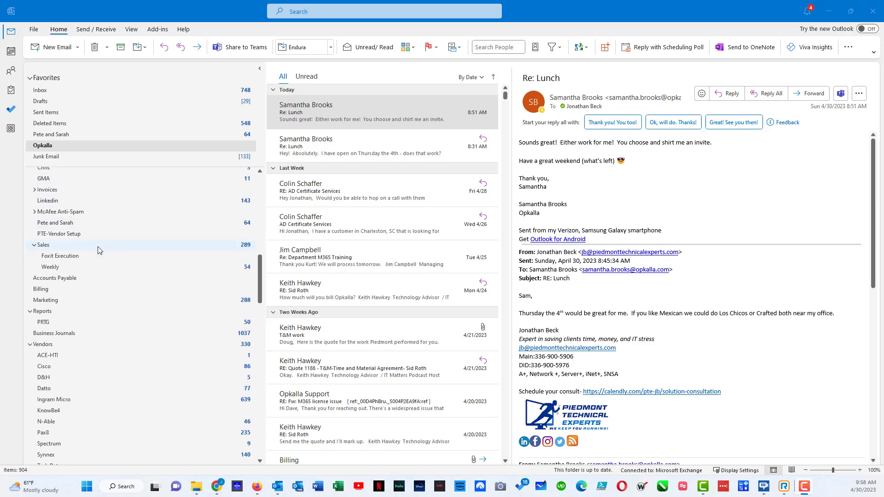
scroll(99, 250, "down", 3)
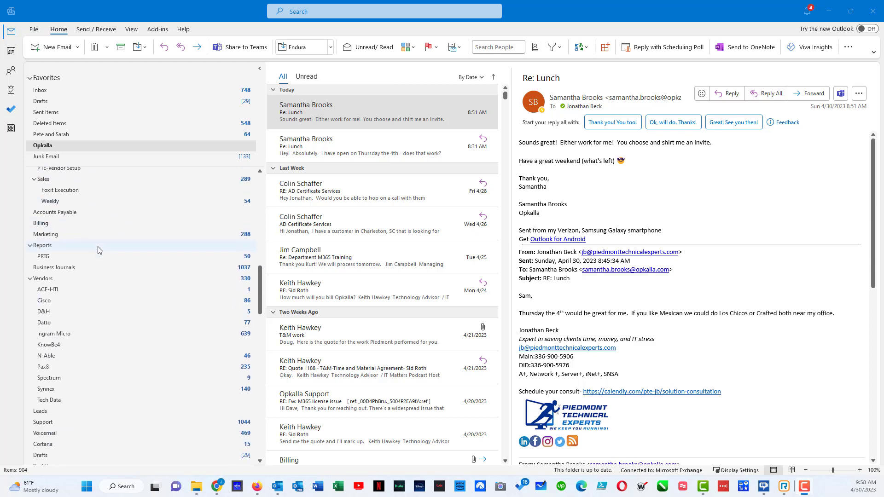
left_click(48, 289)
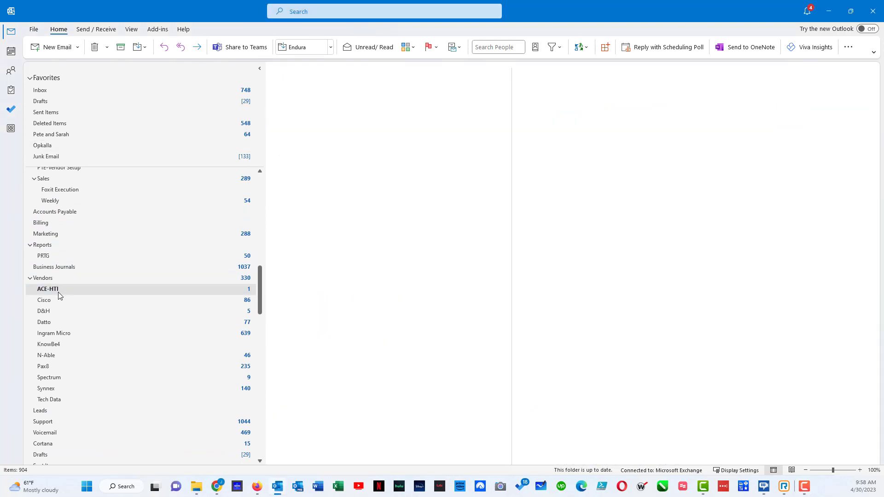
left_click(343, 120)
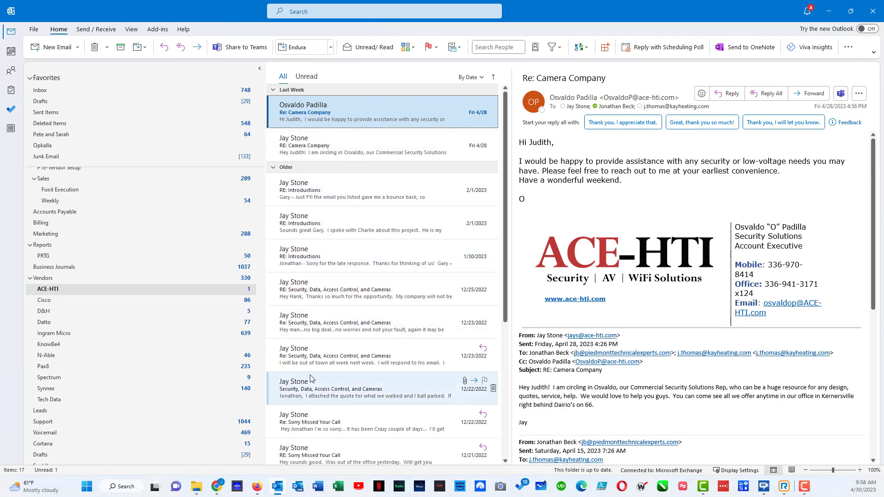
scroll(310, 379, "down", 3)
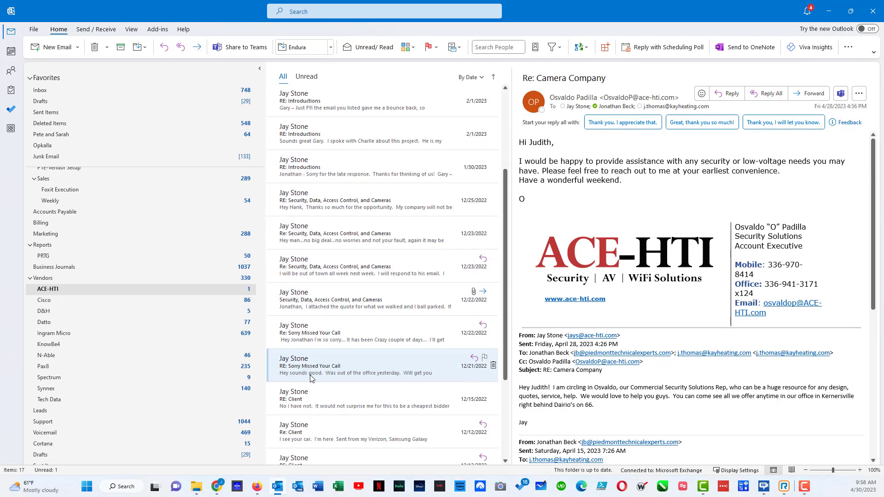
scroll(310, 378, "up", 3)
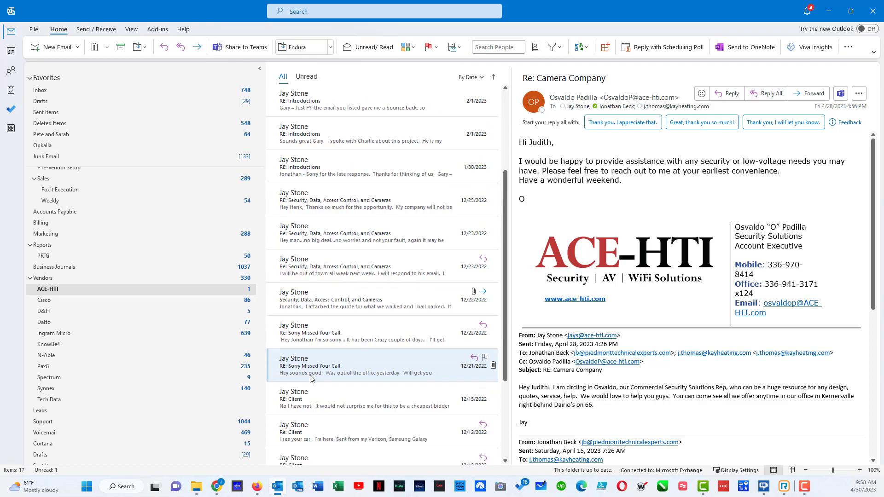